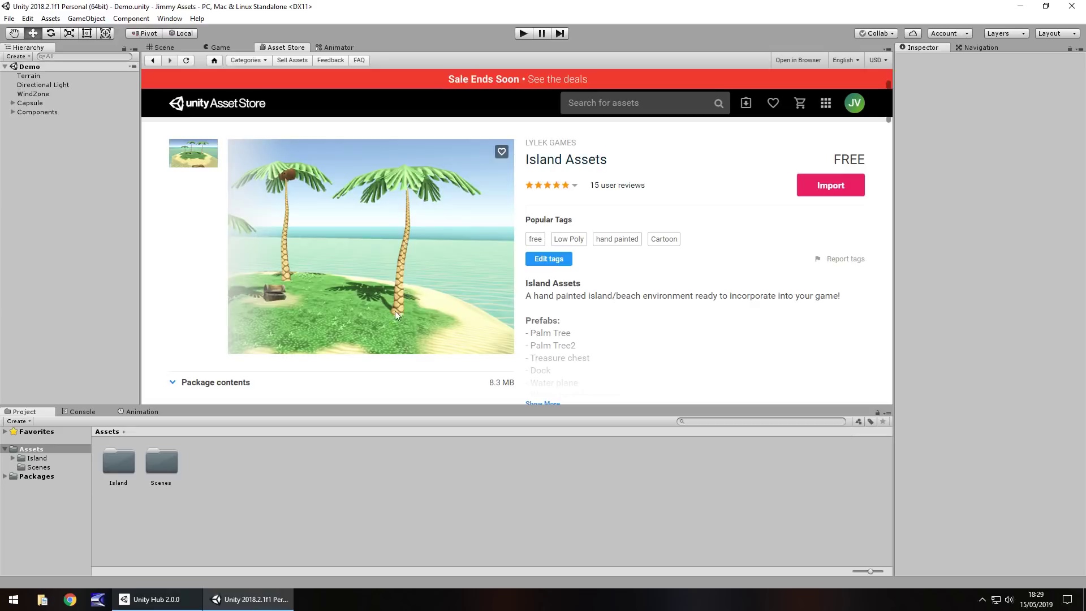
Return to the Scene view and fly over the island, passing the palm trees, chest and capsule
left_click(162, 47)
right_click_drag(566, 276, 619, 290)
key("Left")
right_click_drag(503, 338, 499, 297)
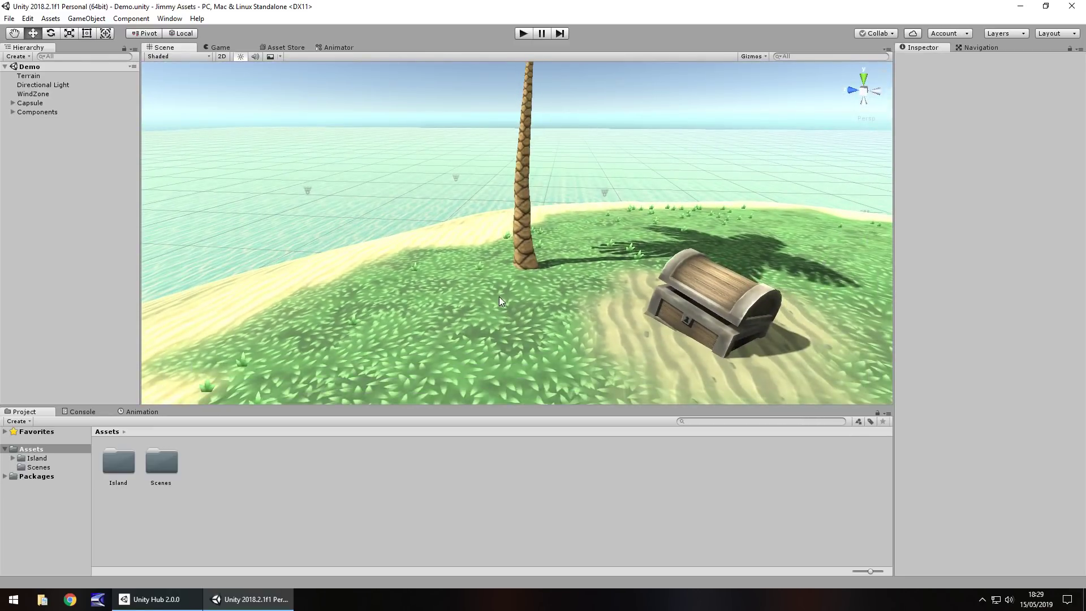
right_click_drag(583, 281, 568, 299)
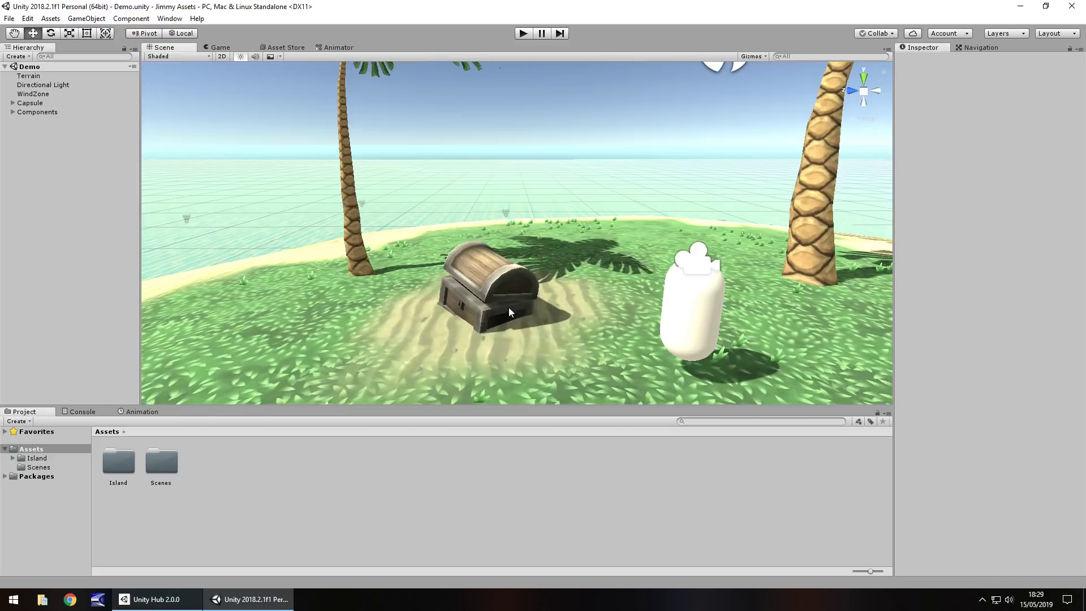
Deactivate the chest's Chest_top child so the lid vanishes, then select the water plane
left_click(482, 270)
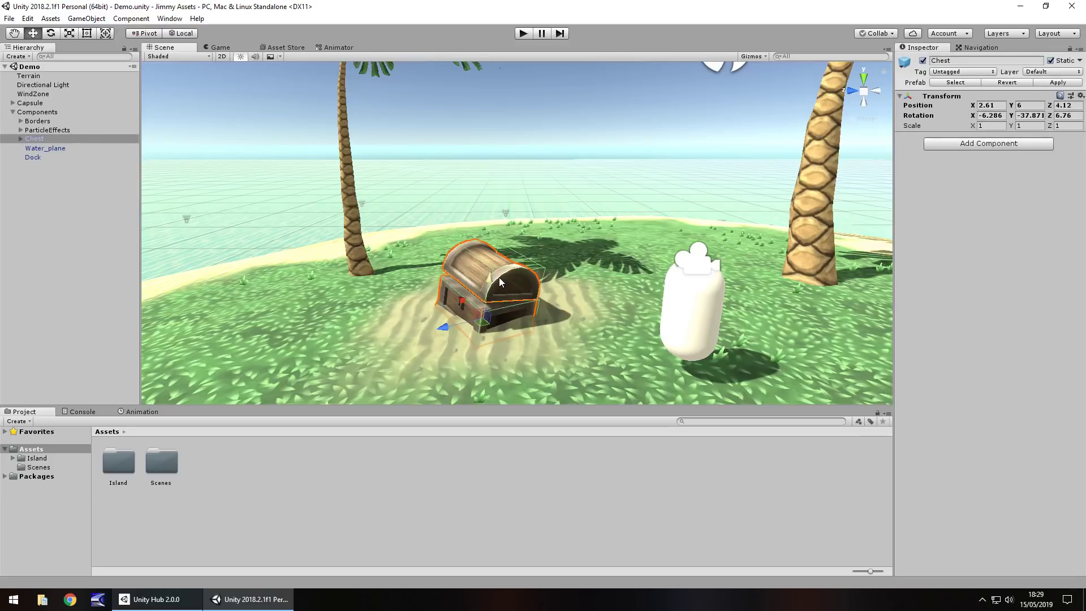
left_click(23, 139)
left_click(49, 157)
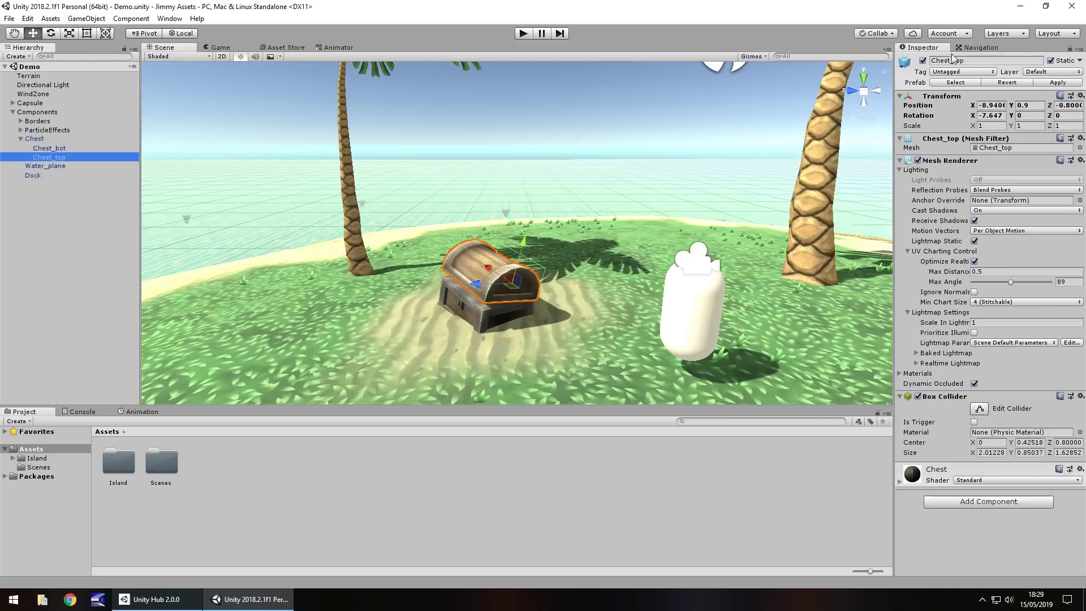
left_click(923, 60)
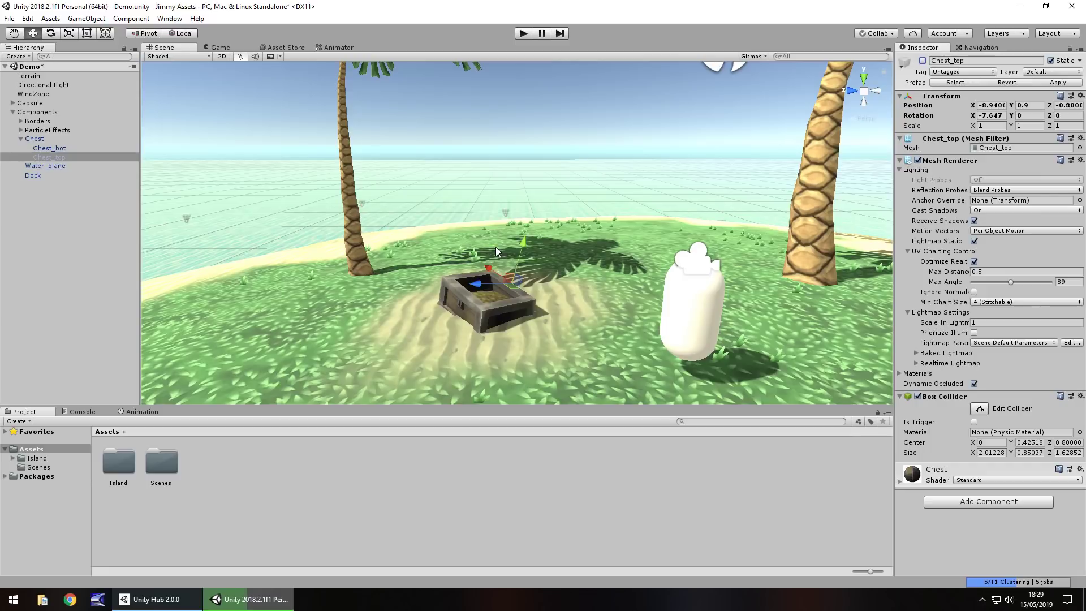
left_click(341, 184)
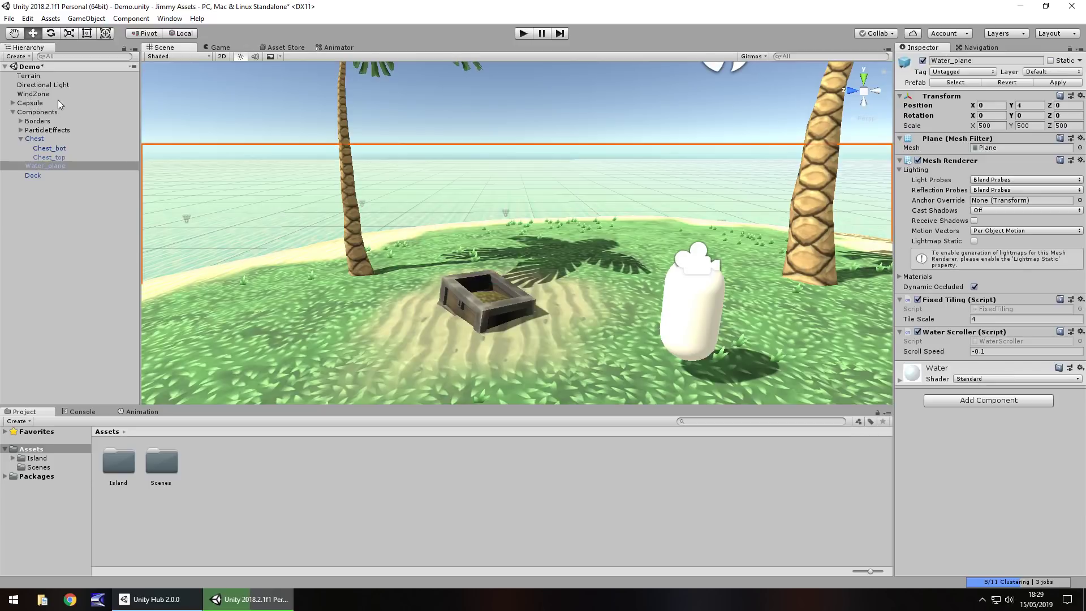
Run the island briefly in Play mode, stop it, and orbit the Scene view toward the dock
left_click(527, 34)
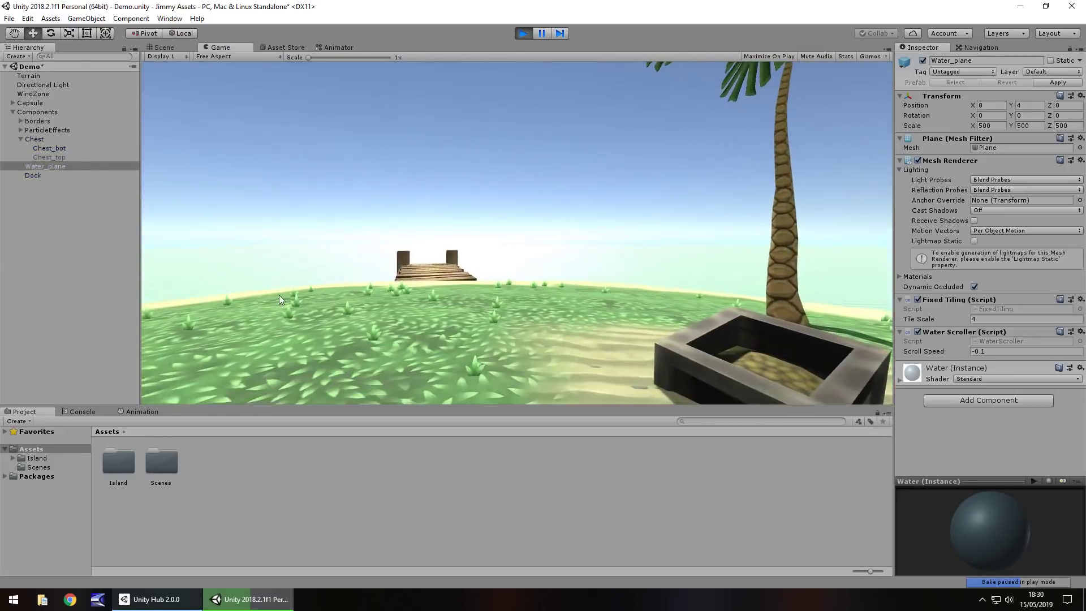
key("ctrl+p")
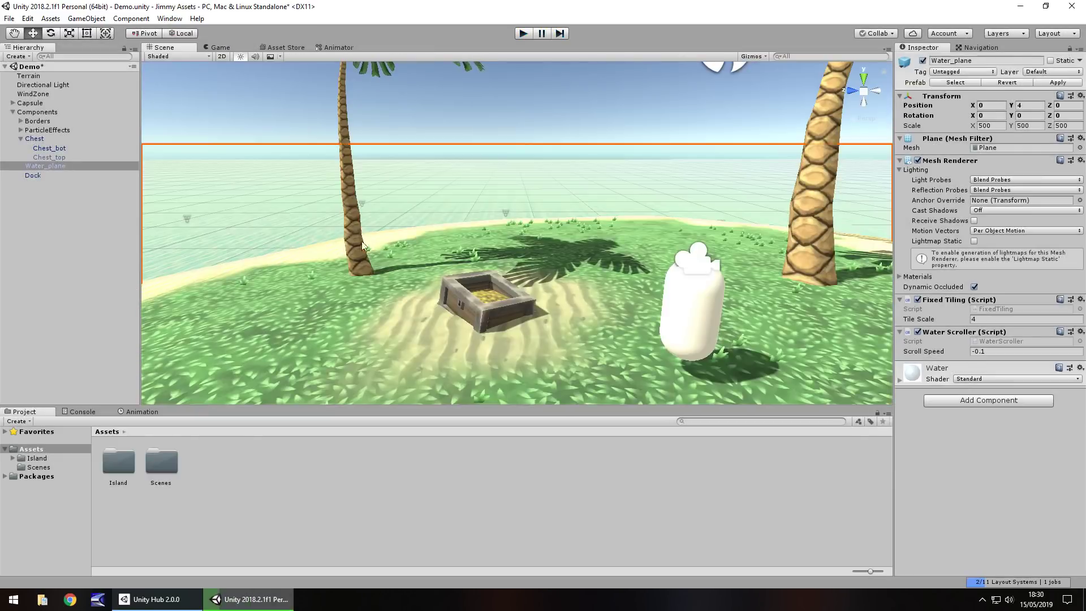
right_click_drag(529, 258, 434, 248)
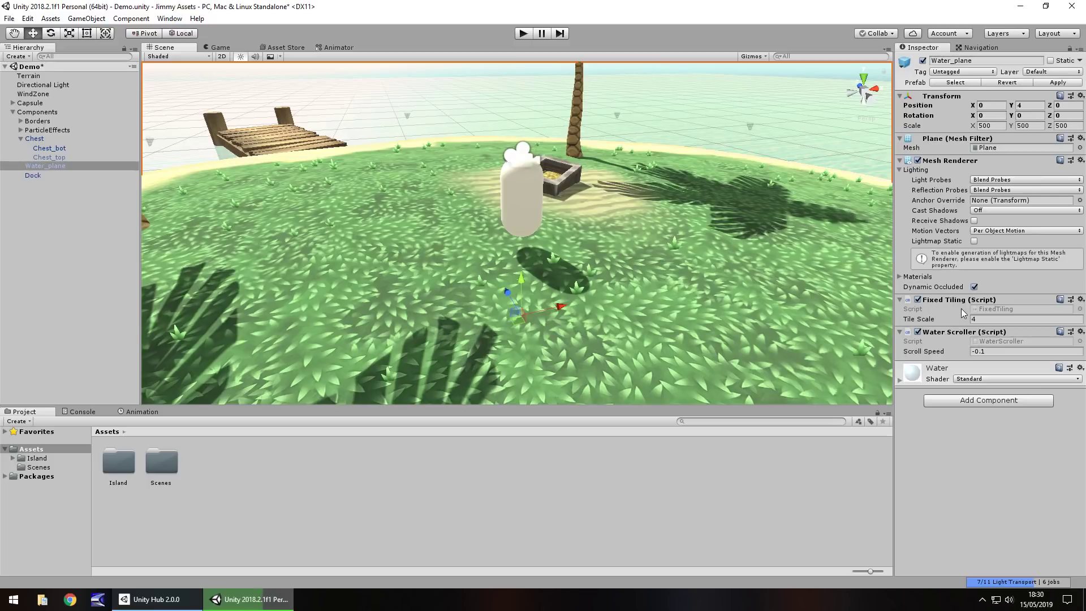
Drag a new Chest prefab and a new Dock prefab from Assets/Island into the scene
double_click(129, 467)
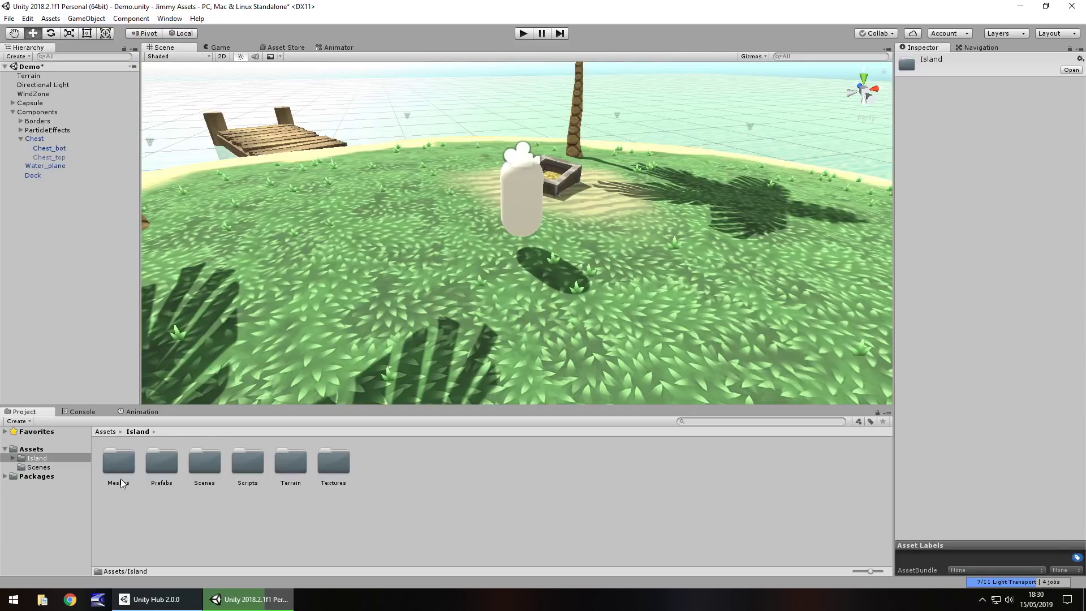
double_click(117, 464)
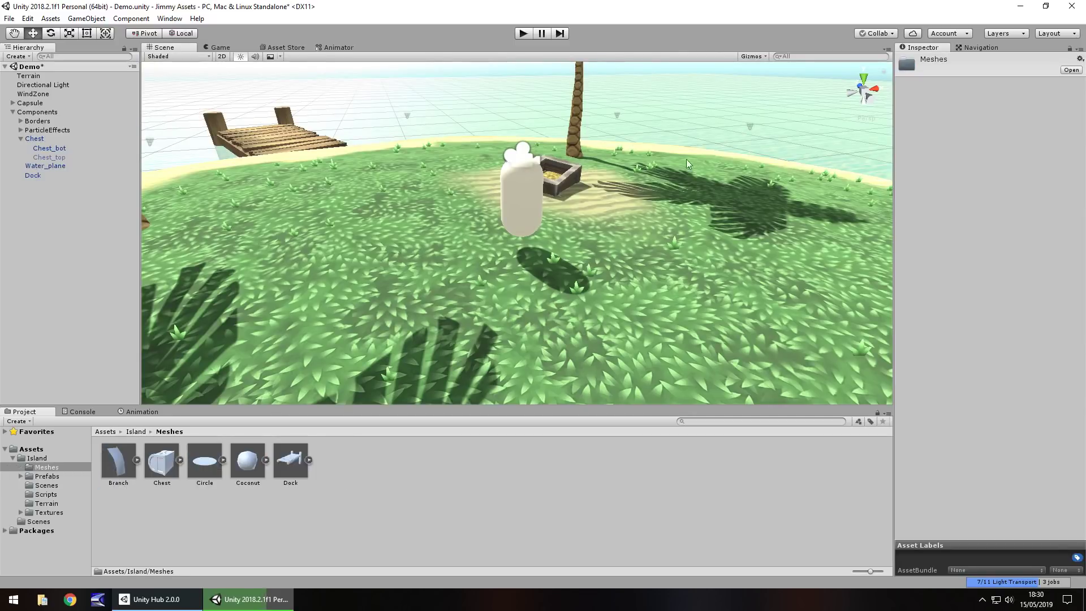
left_click(48, 476)
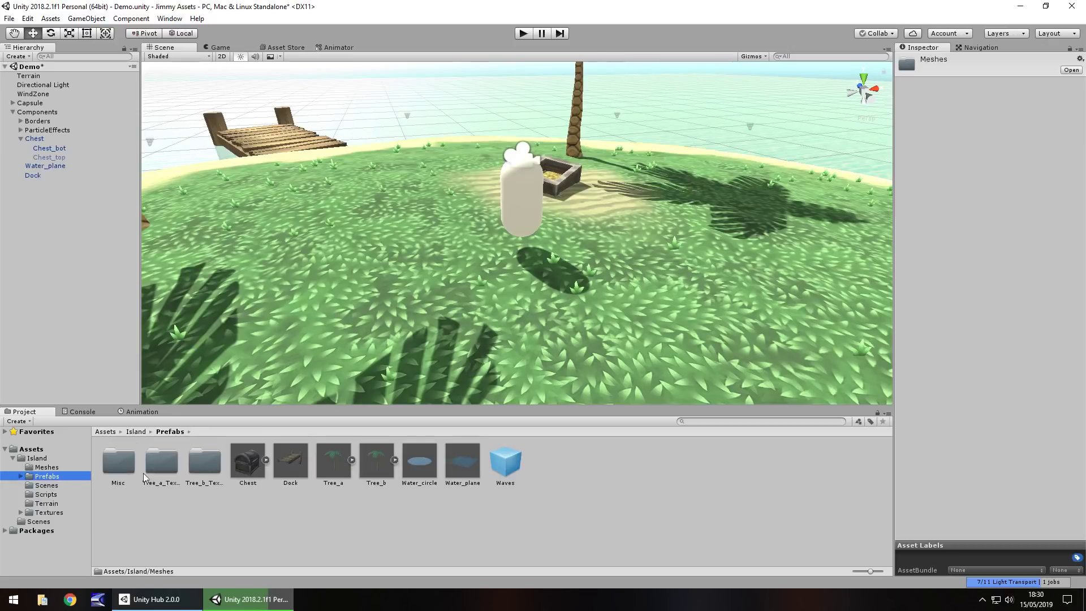
left_click_drag(251, 463, 339, 215)
left_click_drag(286, 471, 480, 126)
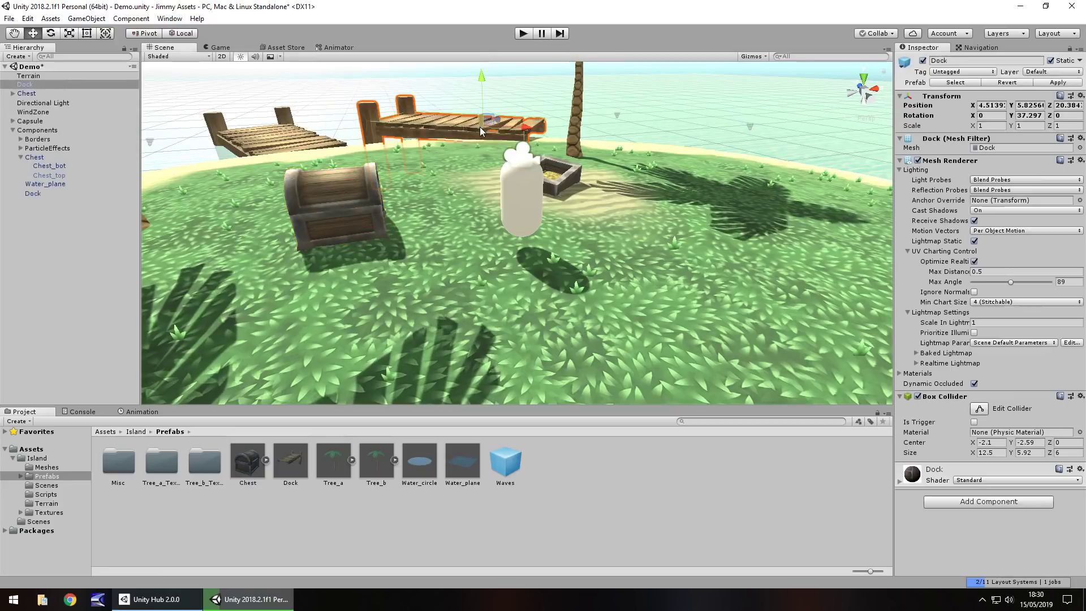
Browse the Island Scripts, Scenes, Terrain and Textures folders, ending on the texture images
left_click(48, 494)
left_click(46, 485)
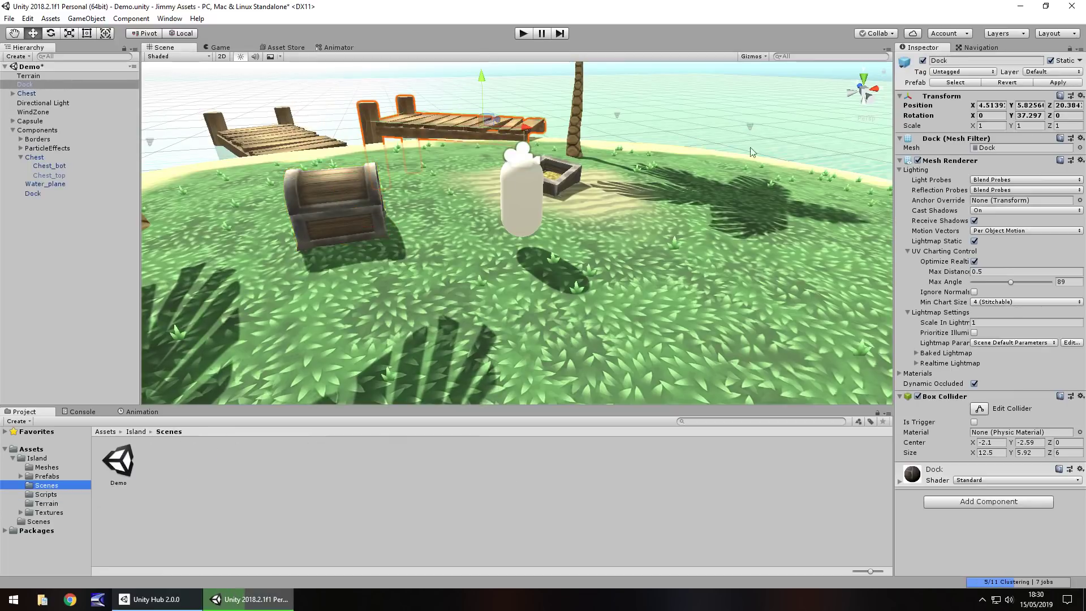
left_click(44, 494)
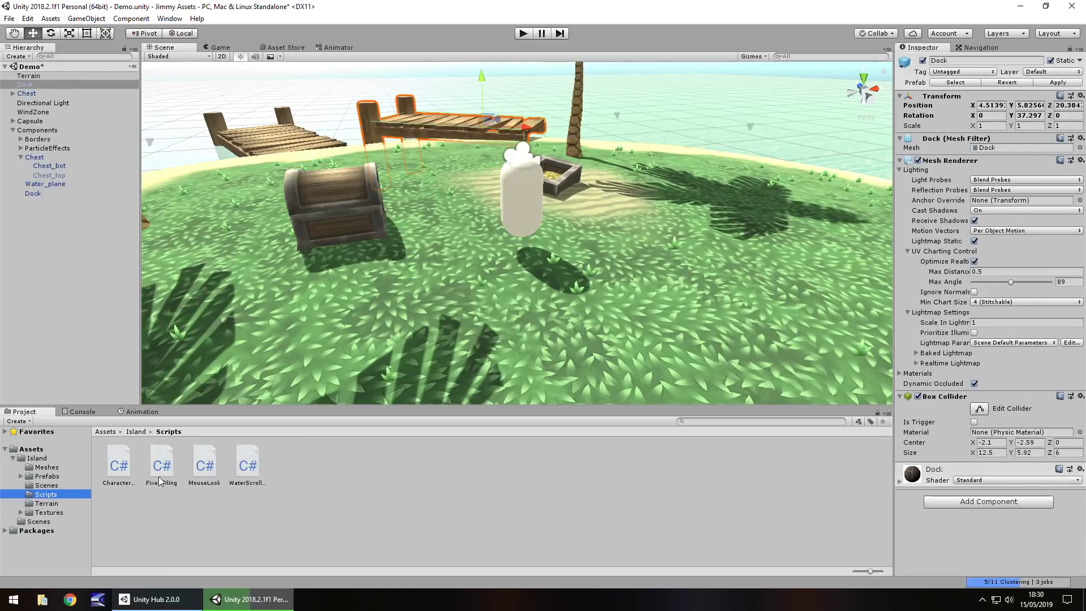
left_click(56, 503)
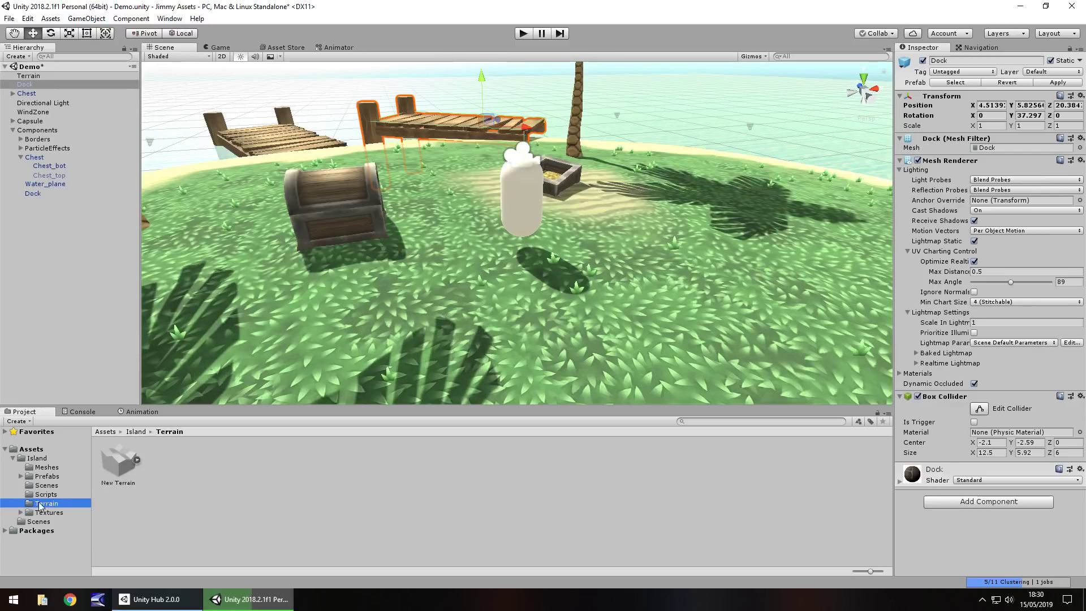
left_click(48, 513)
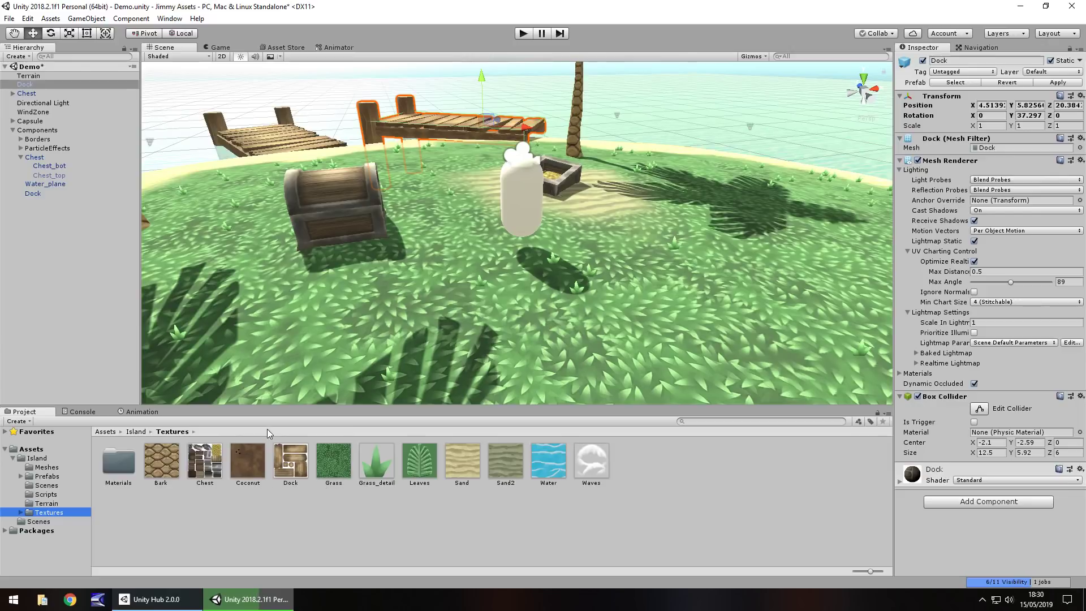
Duplicate the Grass texture as Grass 1 and import it as a Normal map created from grayscale
right_click_drag(466, 321, 563, 304)
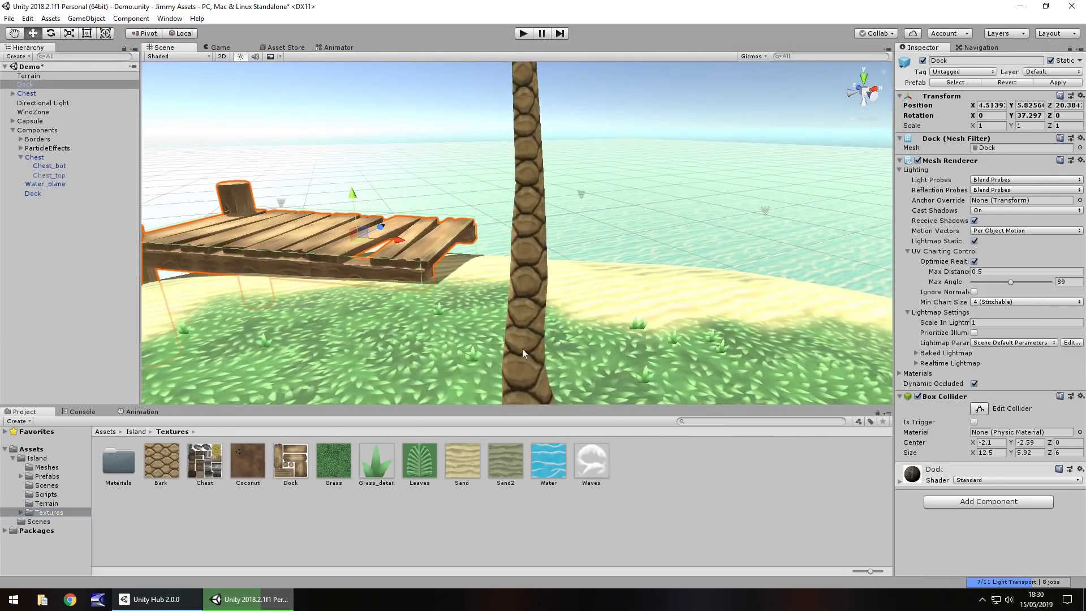
left_click(402, 331)
right_click_drag(379, 342, 400, 242)
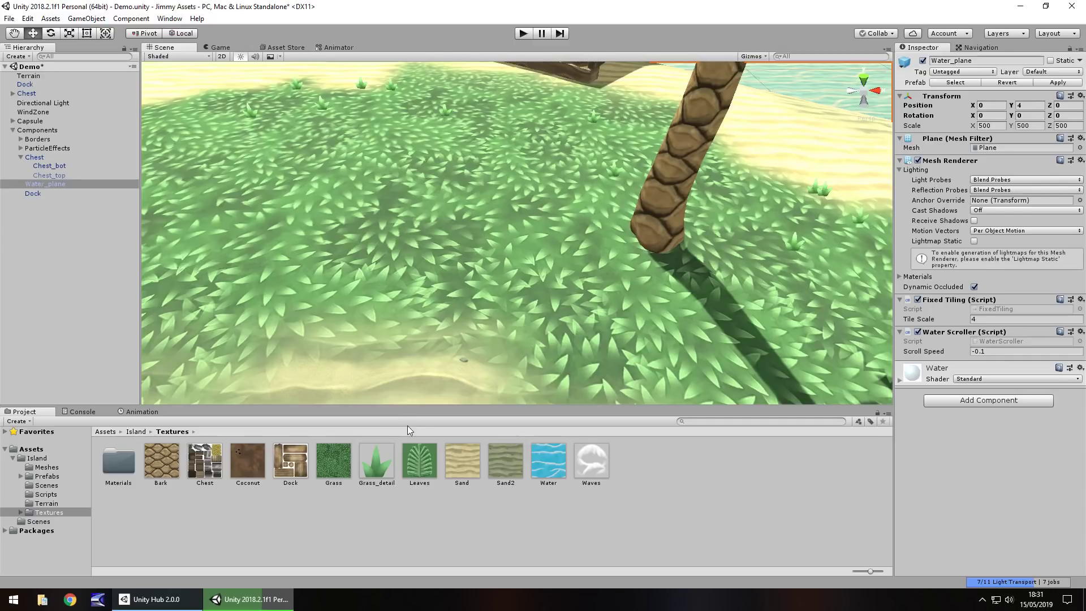
left_click(328, 463)
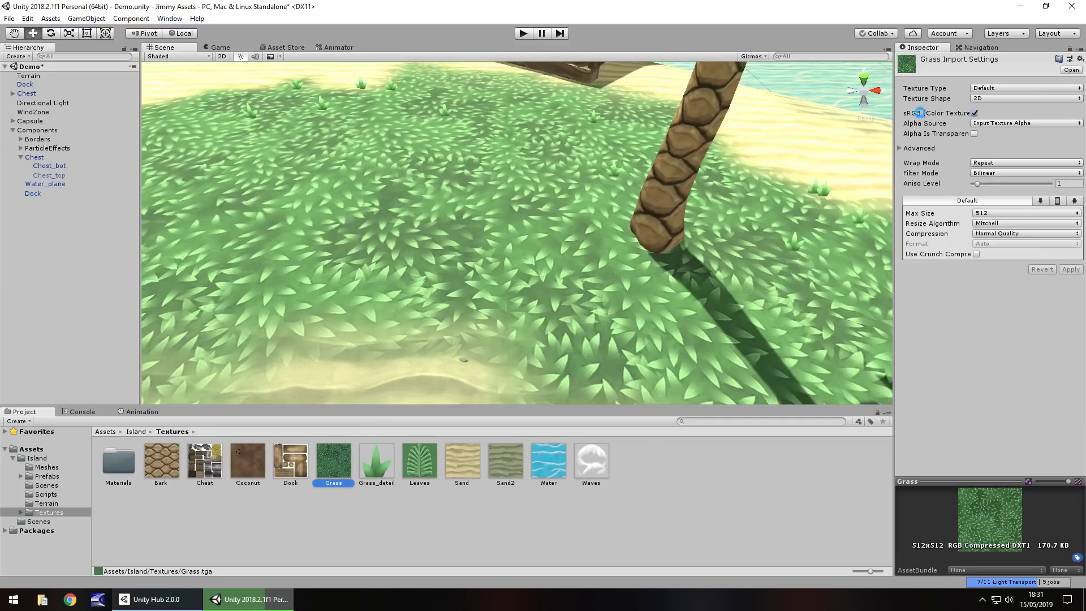
key("ctrl+d")
left_click(1009, 88)
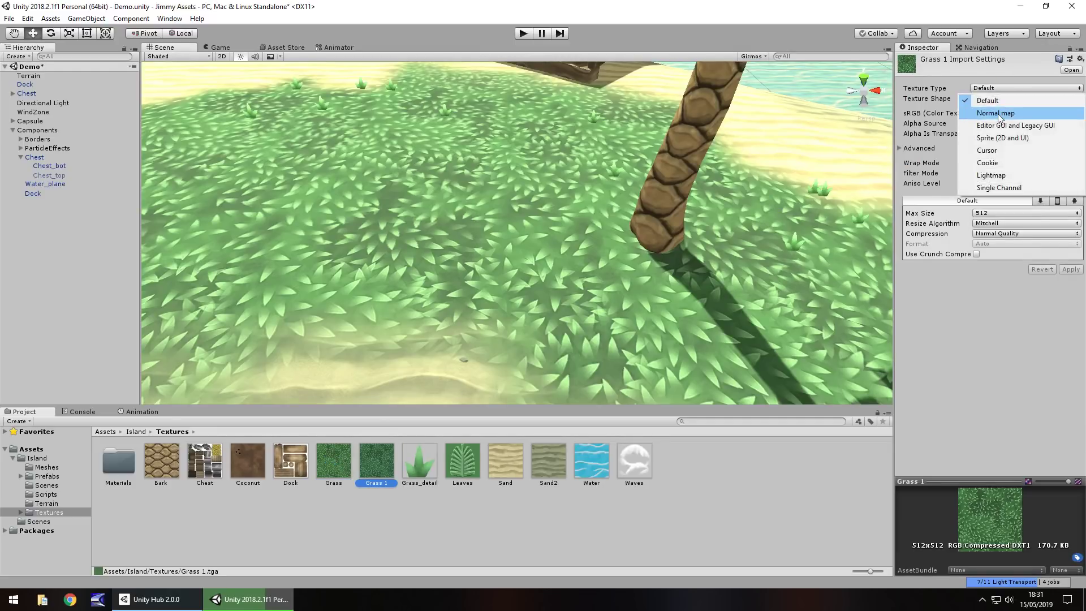
left_click(998, 113)
left_click(975, 113)
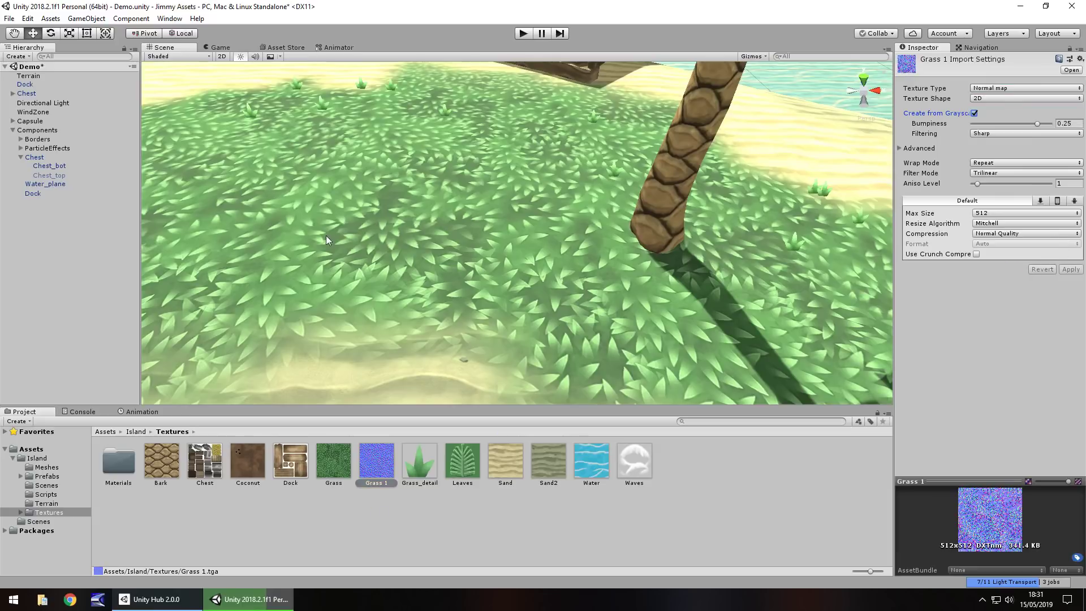
Set Grass 1 as the Normal map of the terrain's grass texture layer and apply it
left_click(362, 227)
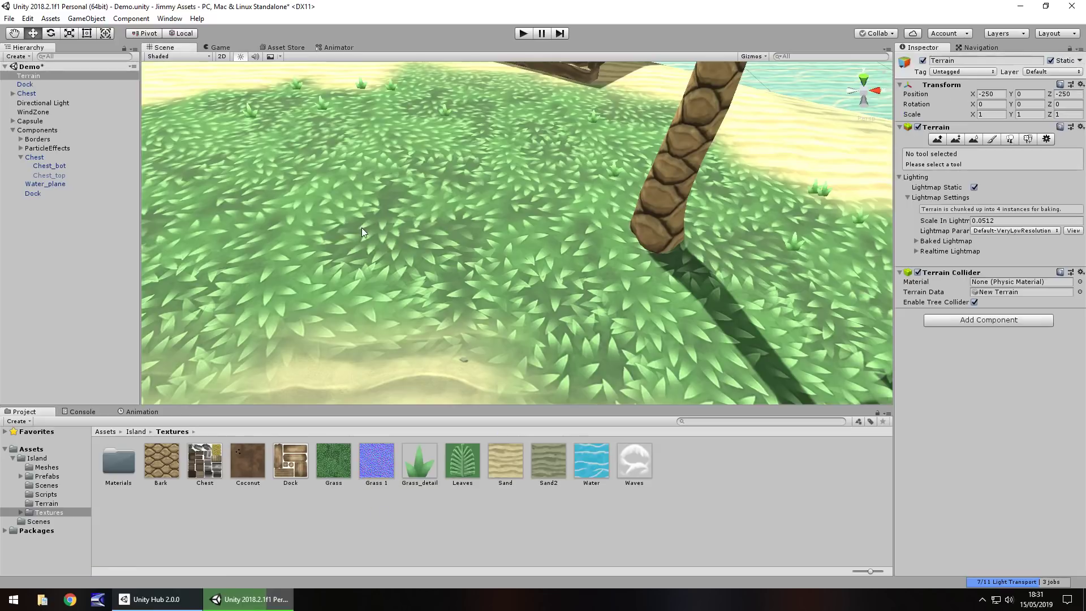
left_click(994, 139)
left_click(957, 257)
left_click(1043, 286)
left_click(1039, 301)
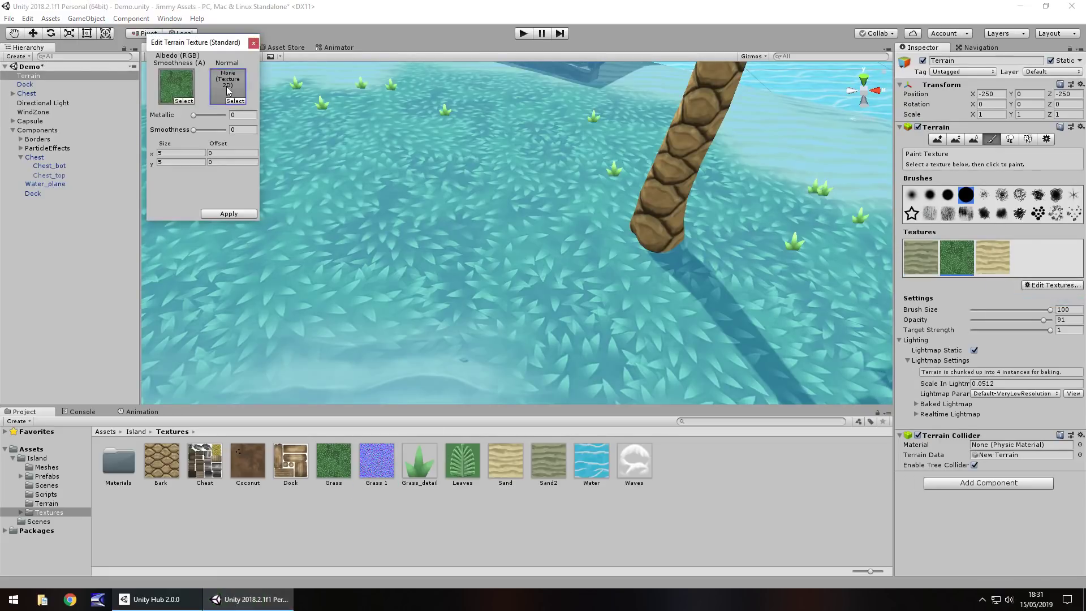
left_click(247, 215)
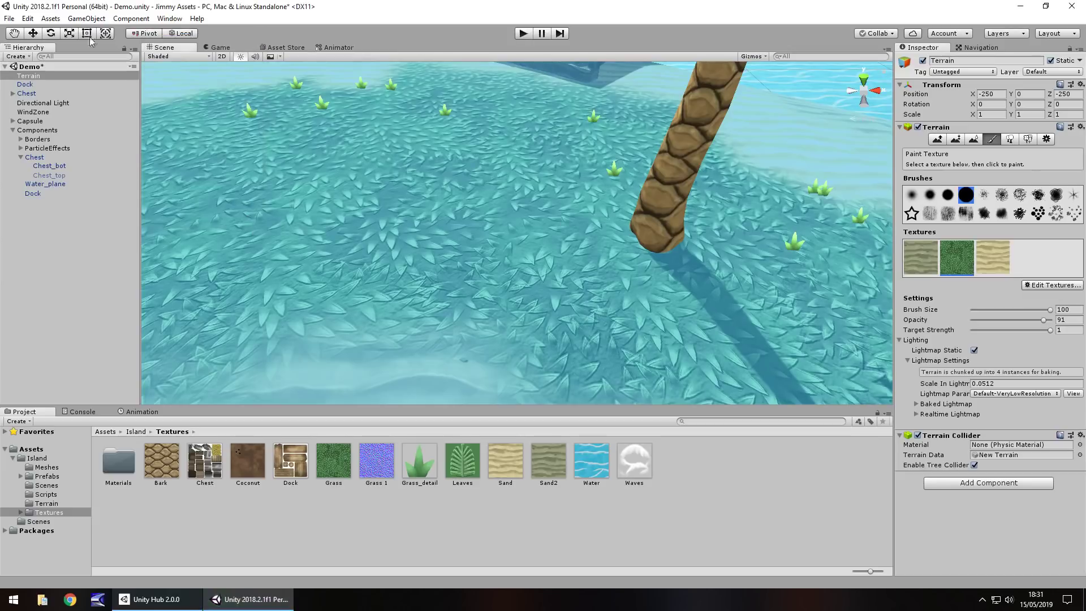
left_click(124, 222)
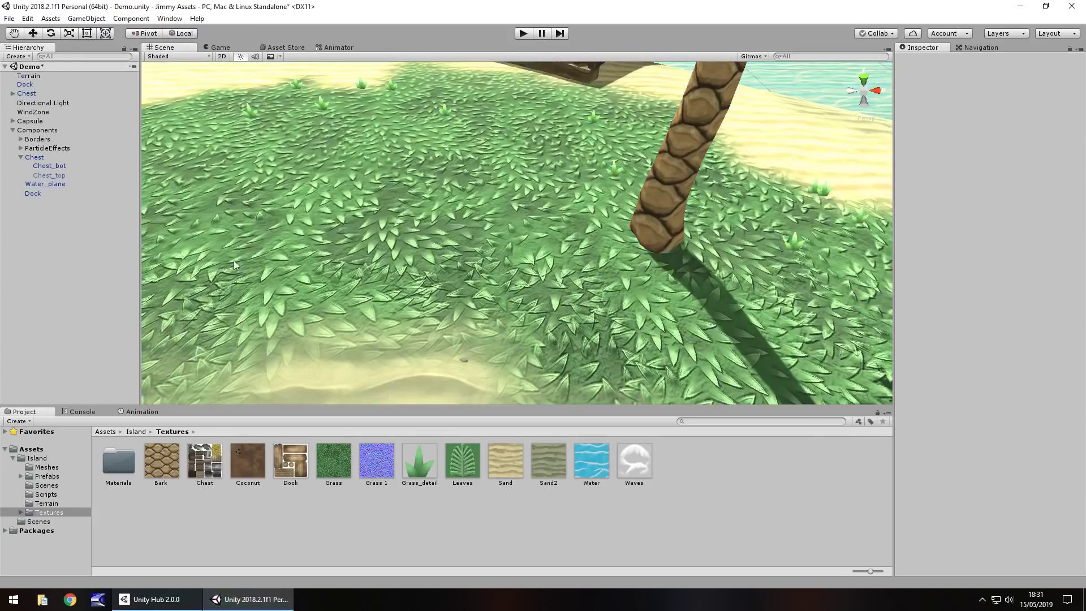
right_click_drag(565, 290, 558, 263)
Duplicate Sand as Sand 1 and apply it as a Normal map created from grayscale
left_click(548, 277)
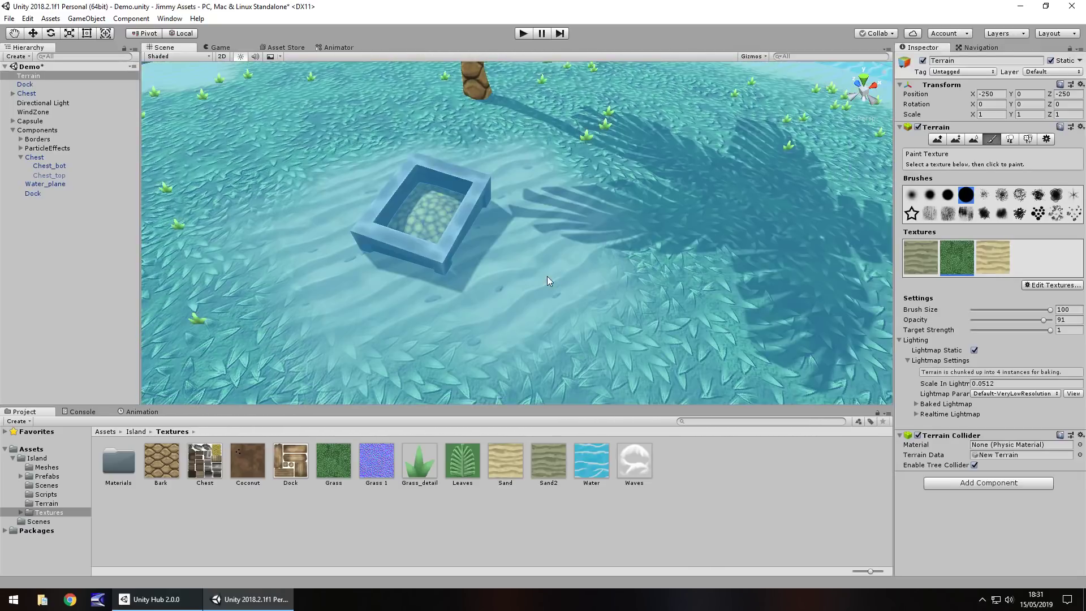
left_click(498, 465)
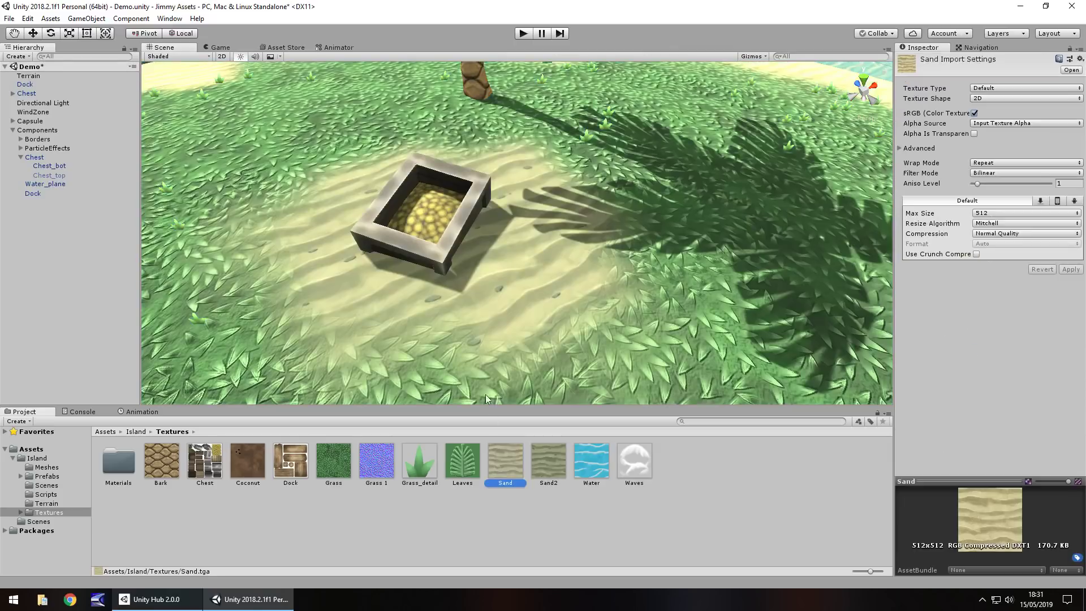
key("ctrl+d")
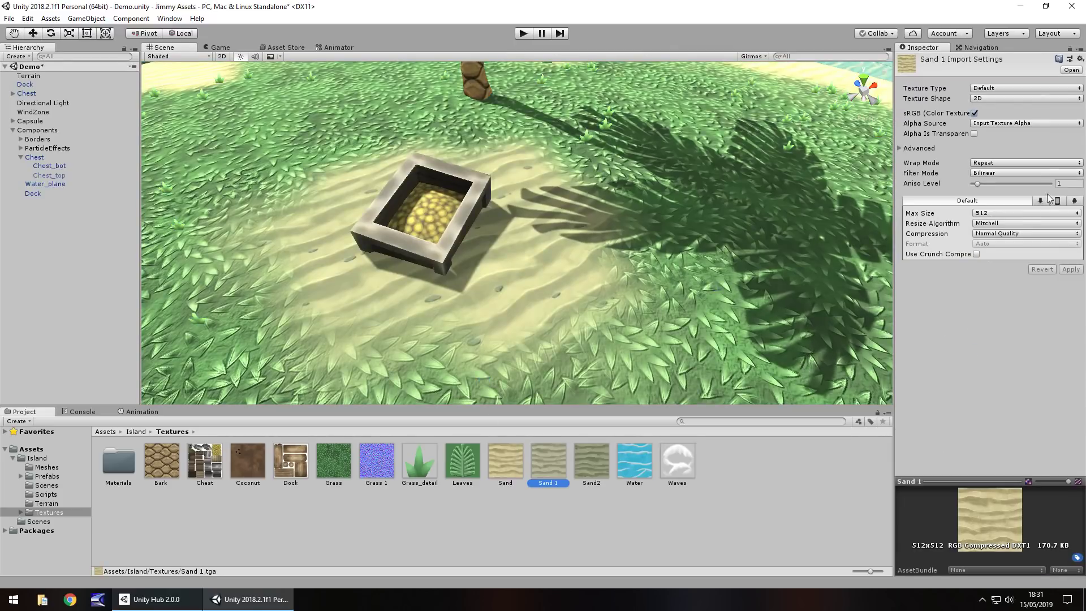
left_click(1009, 89)
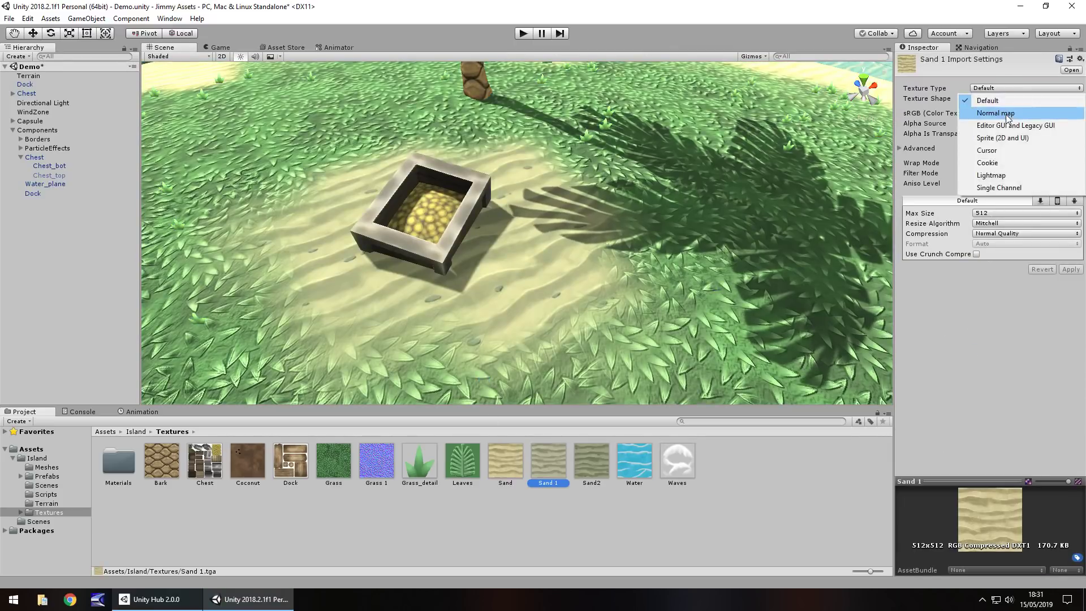
left_click(1004, 115)
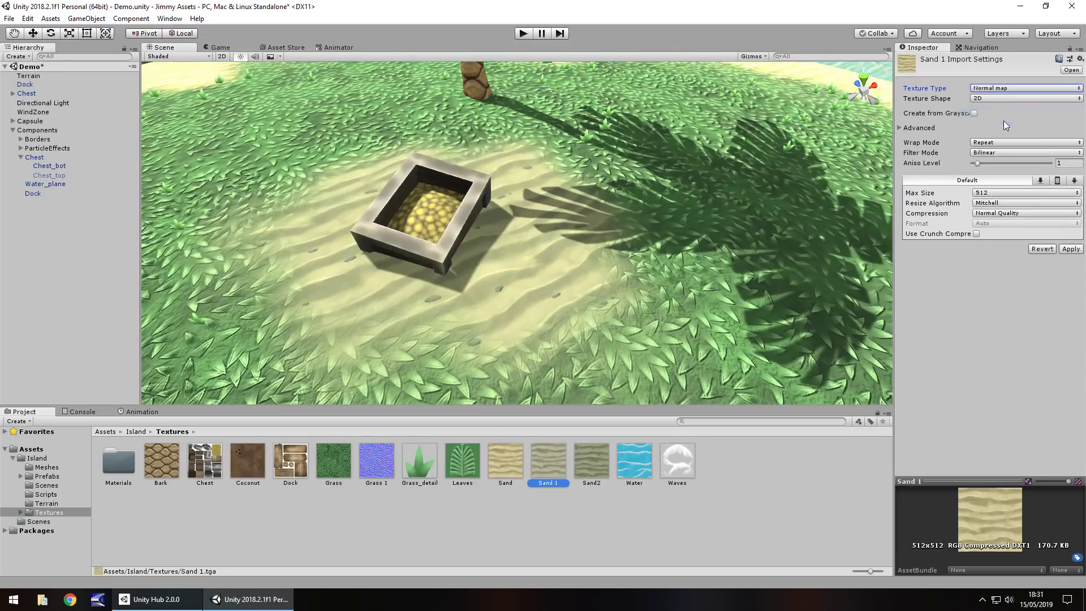
left_click(974, 114)
left_click(1071, 269)
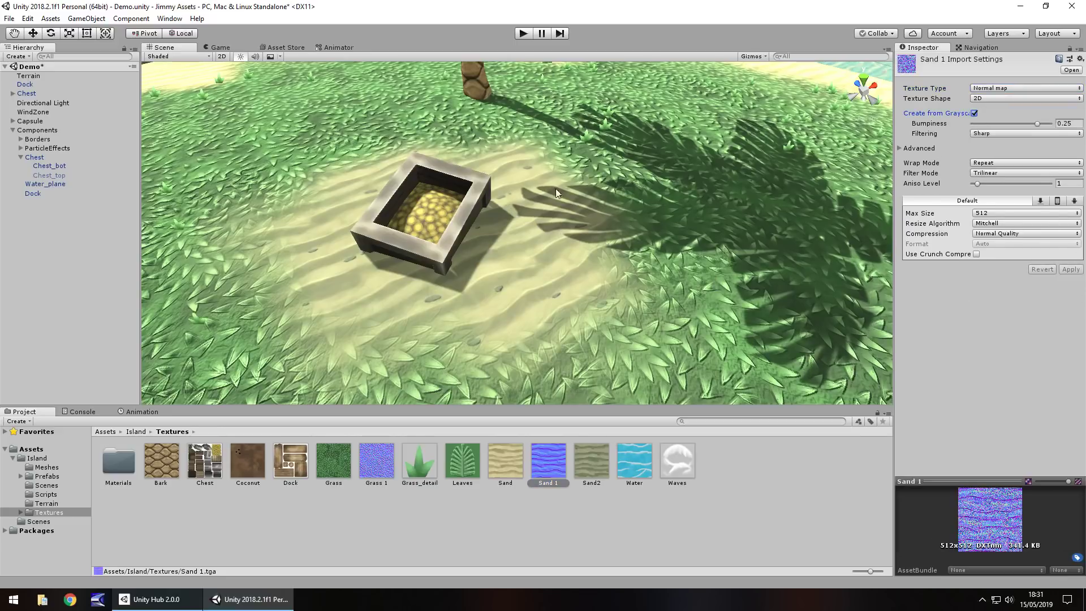
Assign Sand 1 as the Normal map of the terrain's sand texture layer
left_click(552, 267)
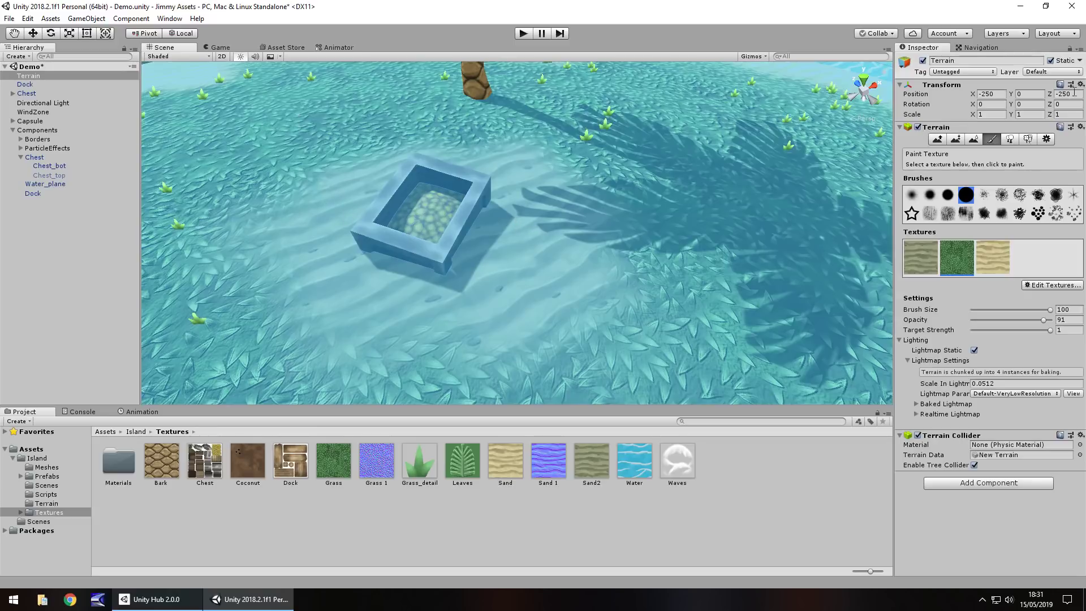
left_click(992, 259)
left_click(1036, 284)
left_click(1042, 302)
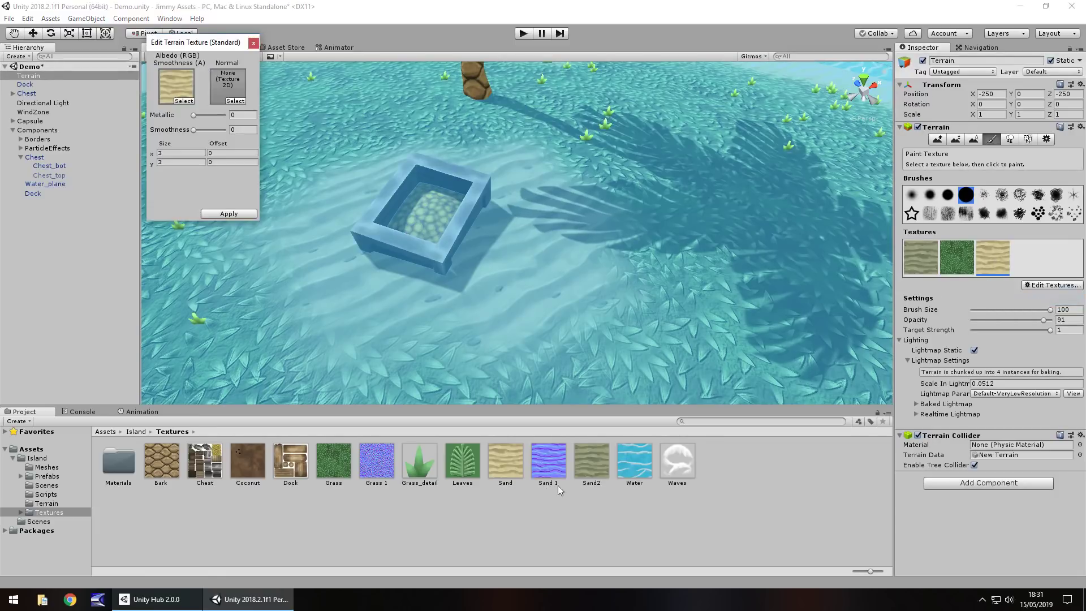
left_click_drag(560, 472, 236, 91)
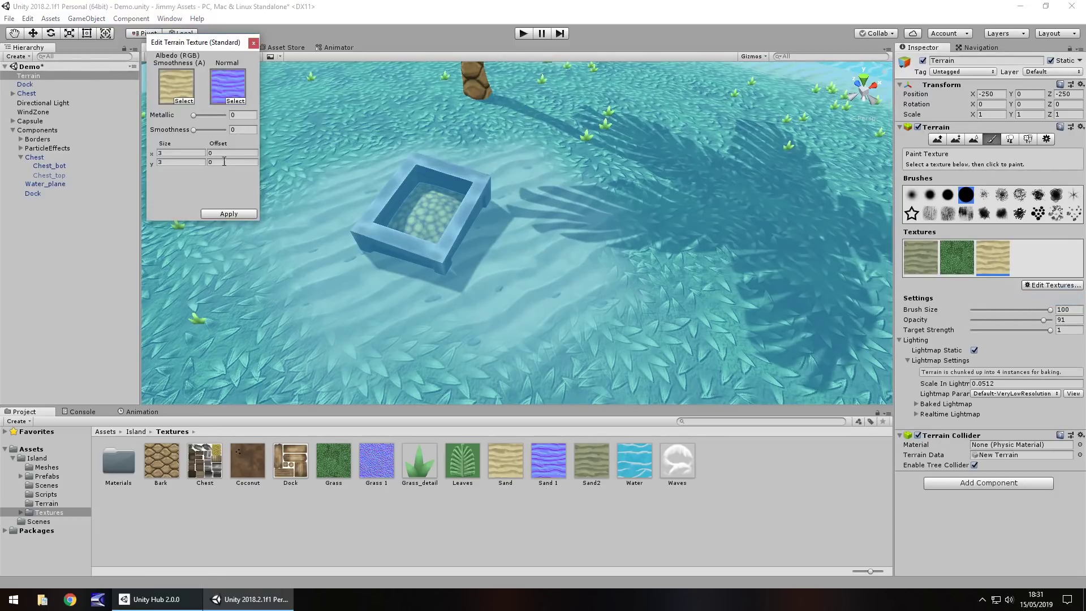
left_click(229, 214)
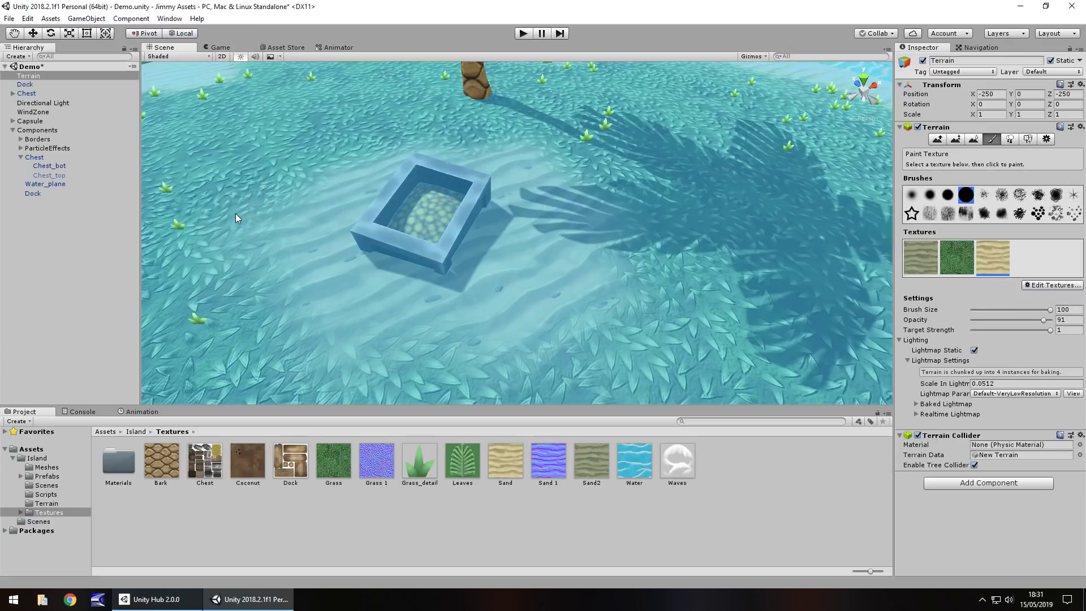
Assign Sand 1 as the Normal map of the first terrain texture layer too
left_click(908, 260)
left_click(1073, 286)
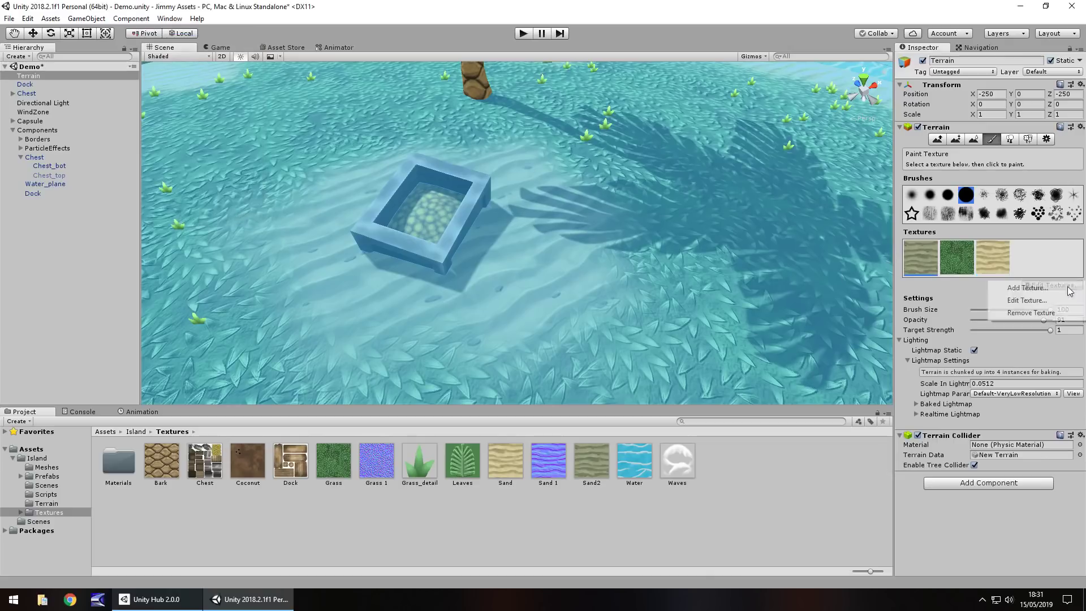
left_click(1044, 303)
left_click_drag(543, 471, 235, 92)
left_click(232, 214)
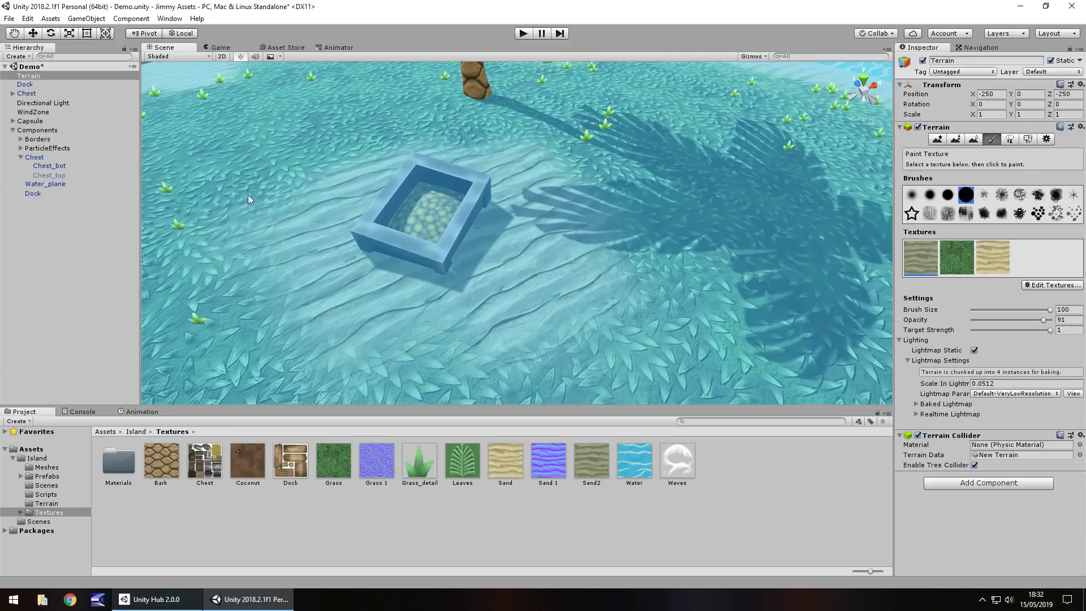
Deselect the terrain, zoom out and orbit the island to inspect the bumpy grass and rippled sand
left_click(31, 274)
scroll(491, 231, "down", 10)
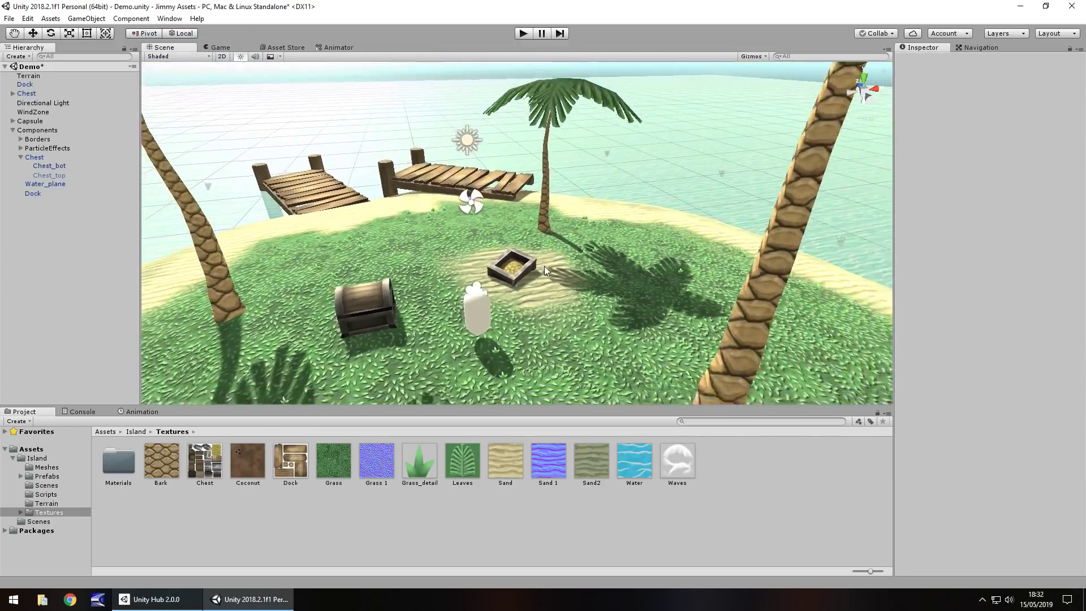
left_click_drag(544, 266, 540, 304, "alt")
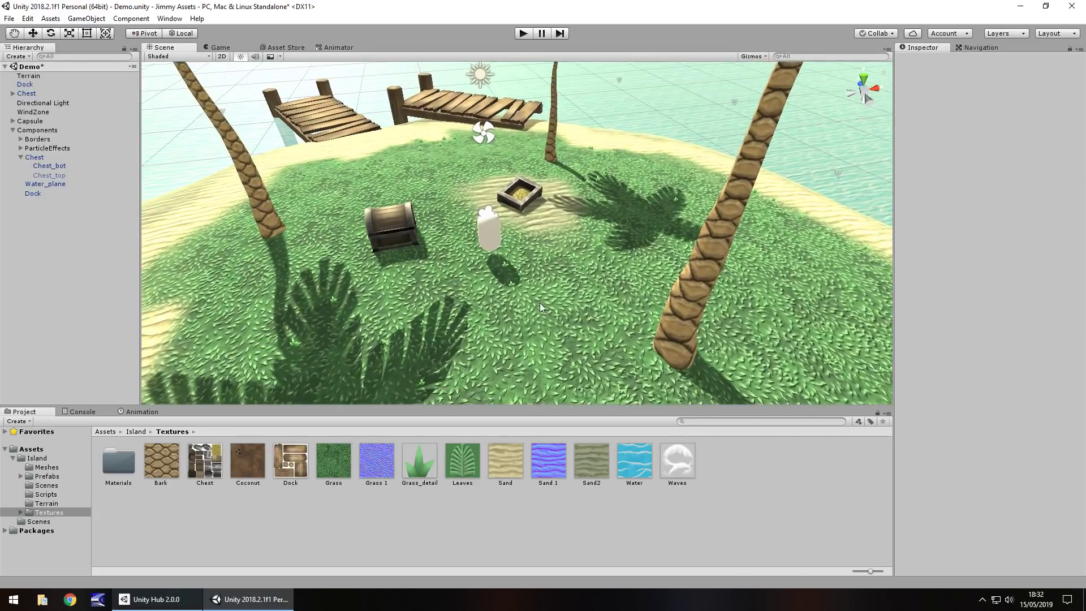
left_click_drag(569, 294, 847, 355, "alt")
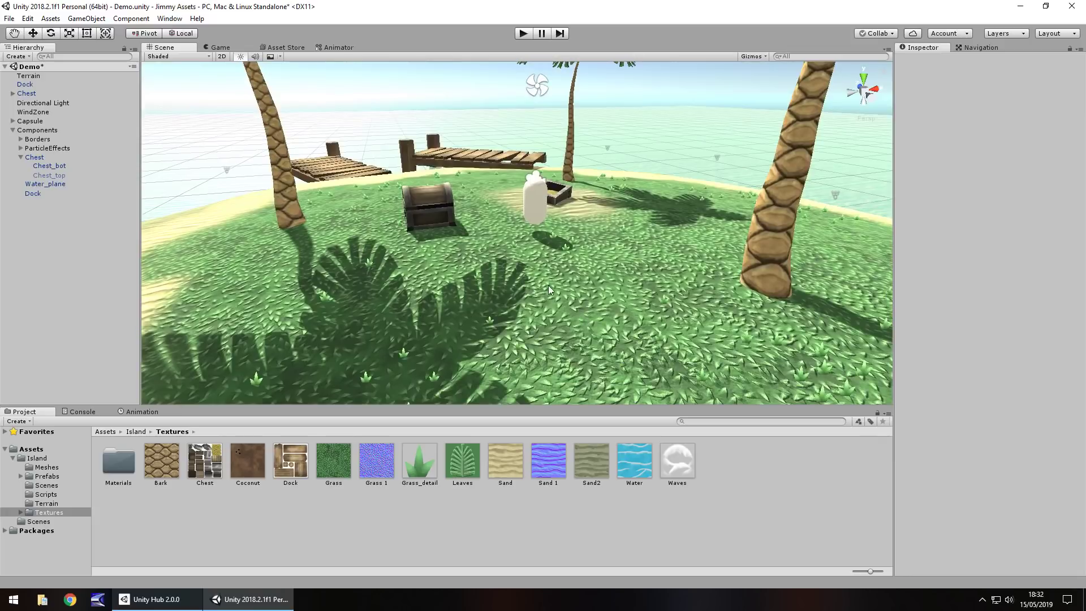
mouse_move(548, 289)
left_mouse_down("alt")
mouse_move(577, 285)
mouse_move(497, 287)
mouse_move(527, 292)
left_mouse_up("alt")
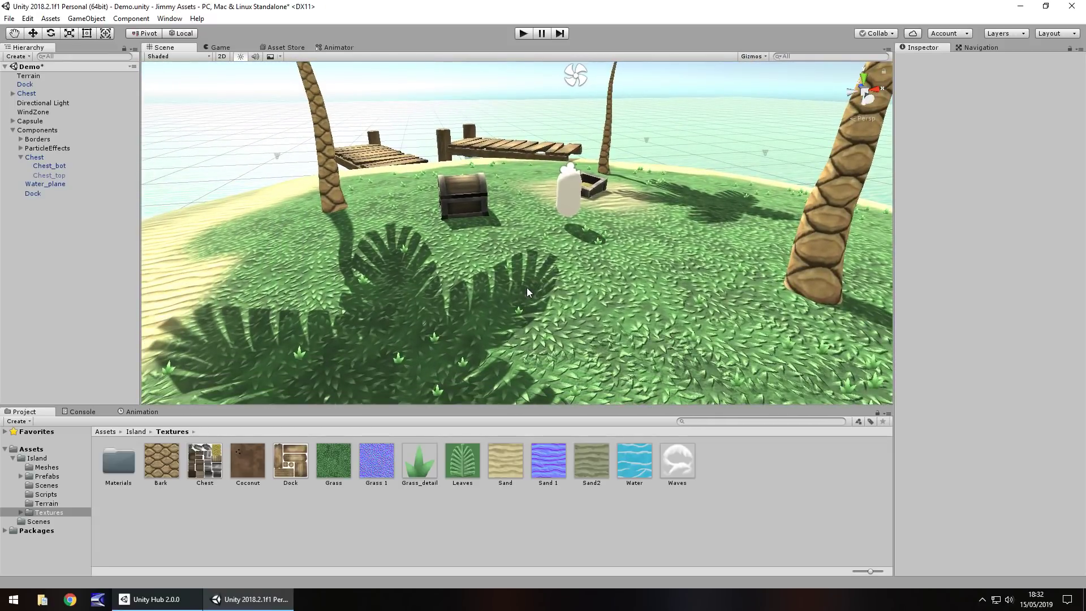